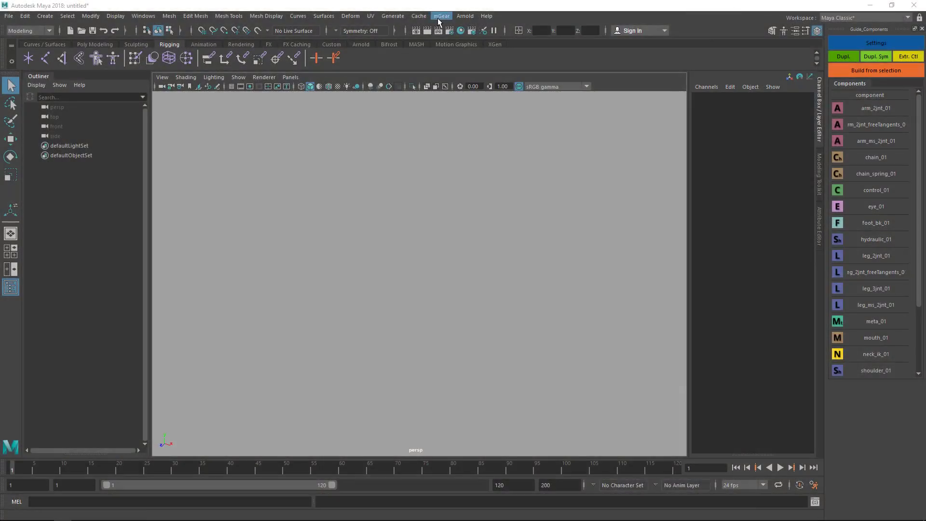
Step: Generate the mGear hotkey commands with the Create mGear Hotkeys utility
left_click(438, 18)
mouse_move(461, 92)
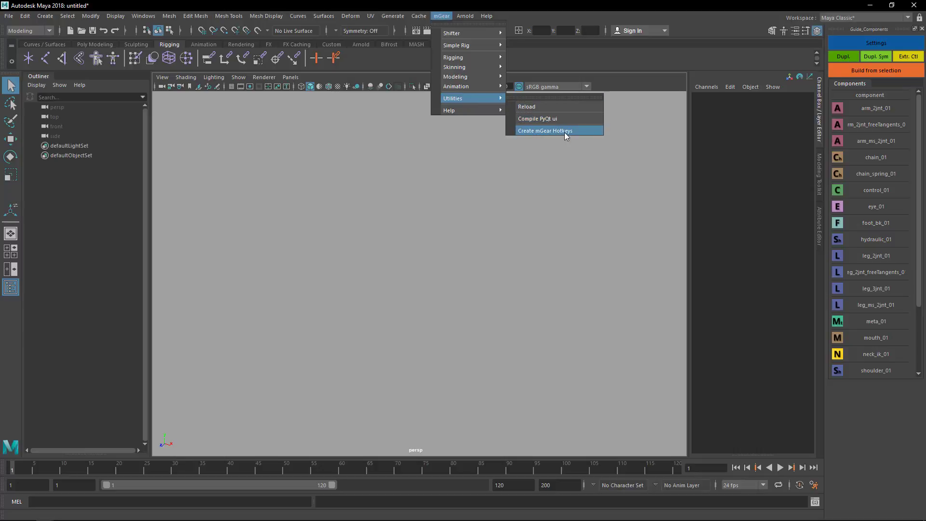
left_click(565, 131)
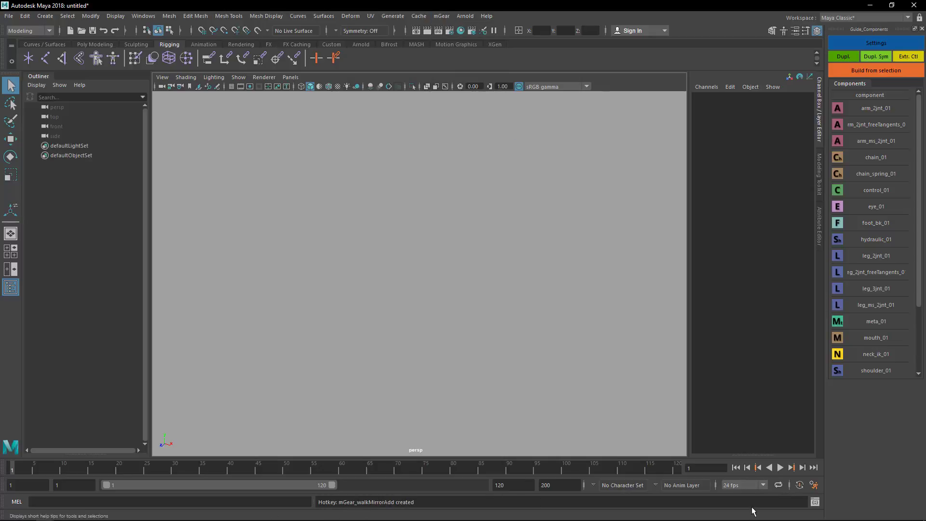
Step: Review the hotkey creation log in the Script Editor and close the editor
left_click(815, 502)
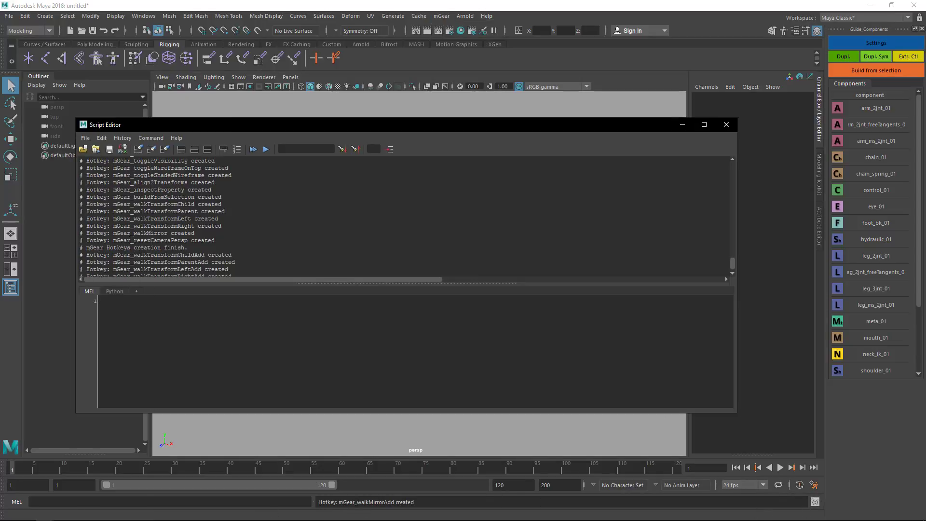
scroll(222, 265, "up", 2)
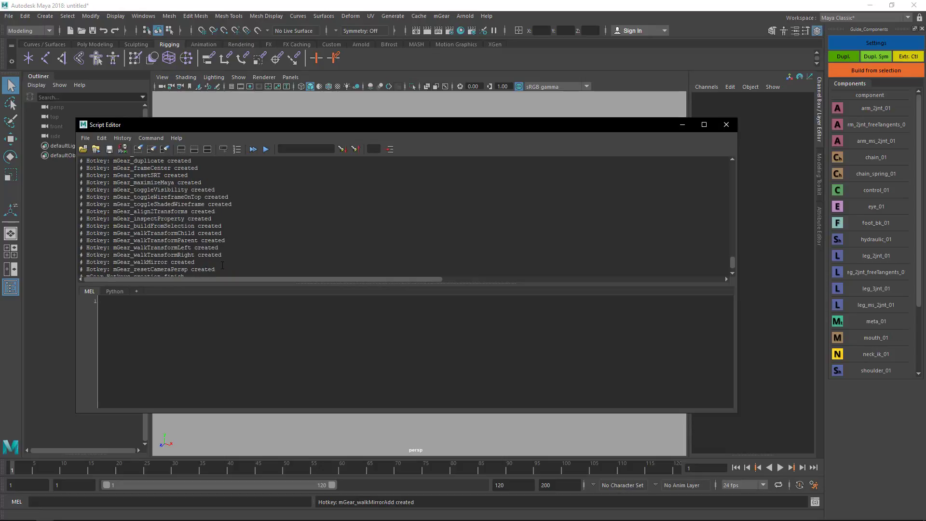
scroll(173, 222, "up", 2)
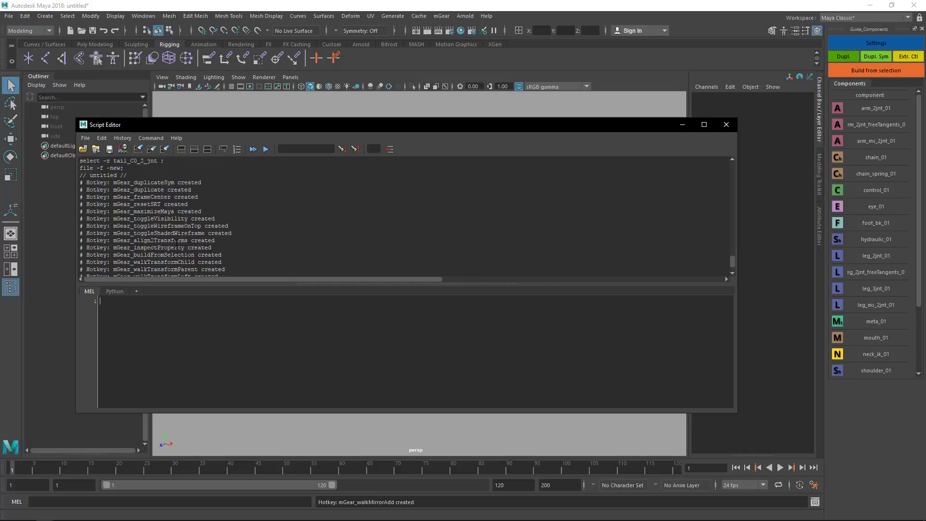
scroll(174, 246, "down", 5)
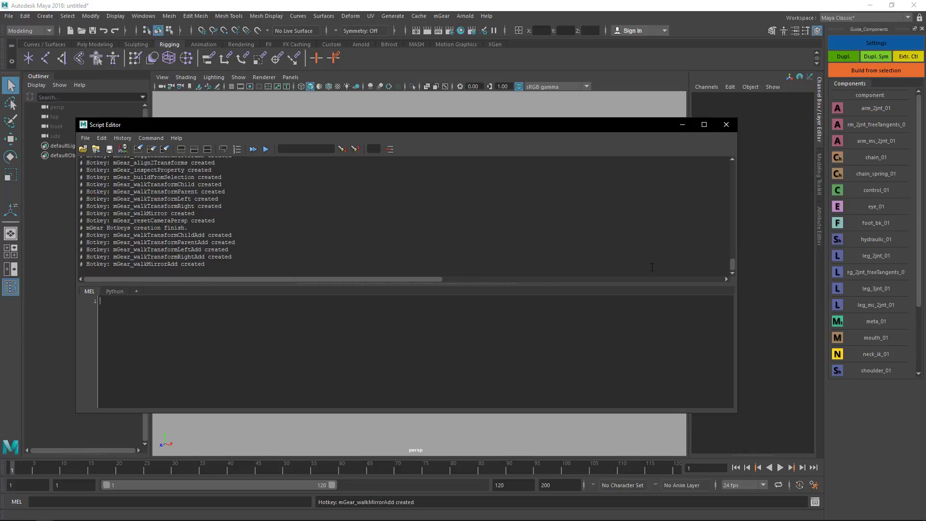
left_click(726, 125)
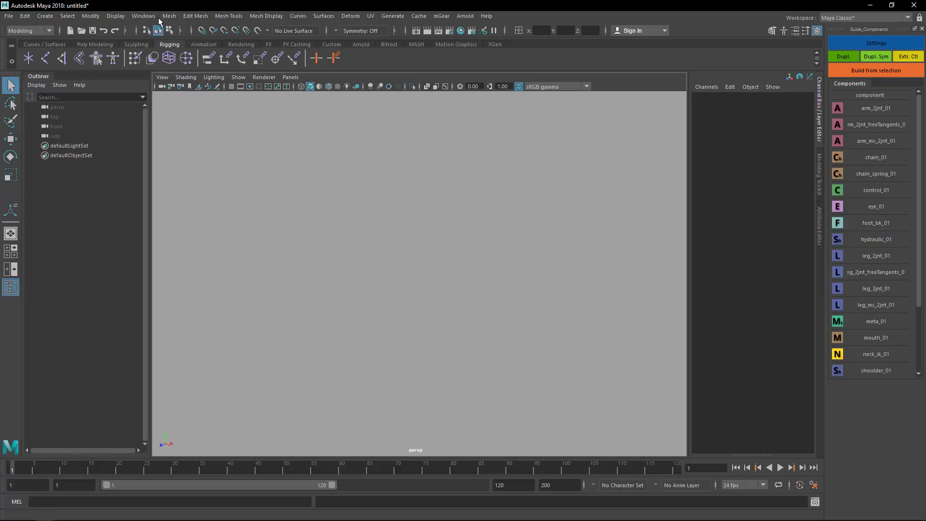
Step: Open the Hotkey Editor and reposition its window so the whole dialog fits on screen
left_click(145, 16)
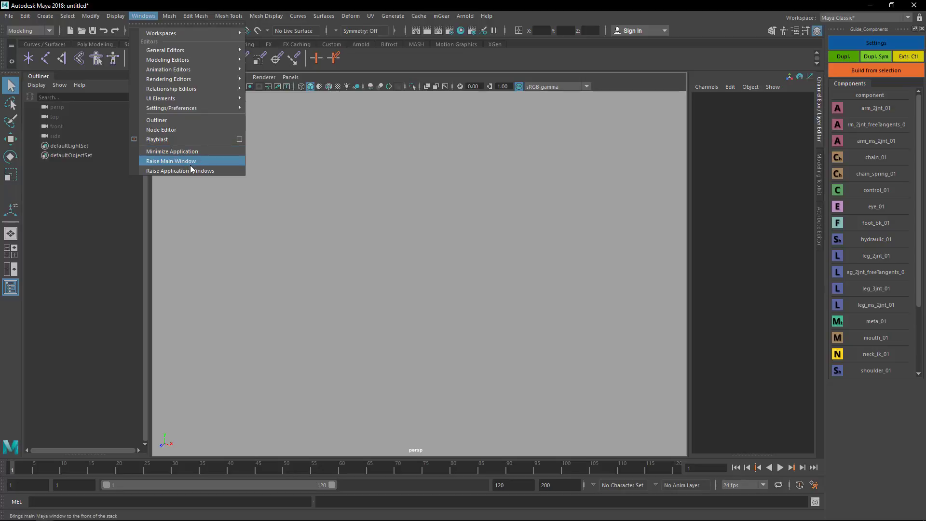
mouse_move(179, 112)
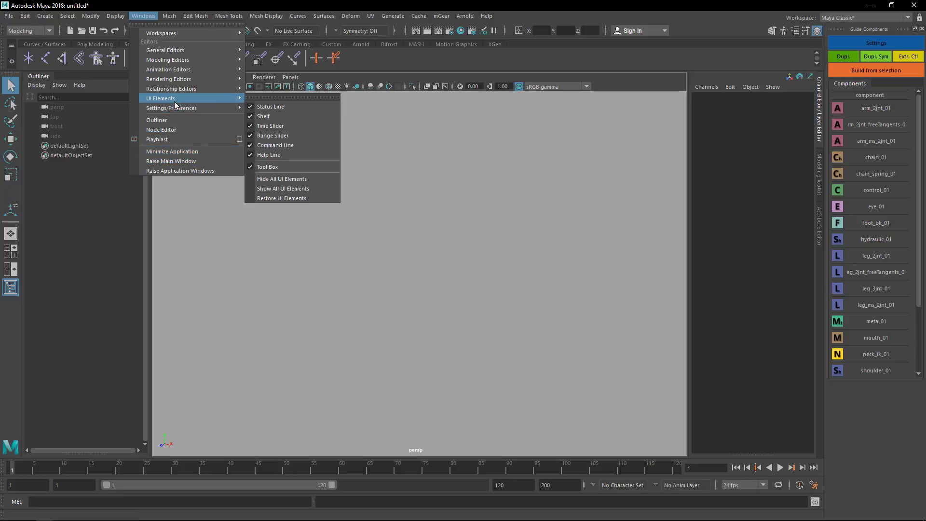
mouse_move(178, 90)
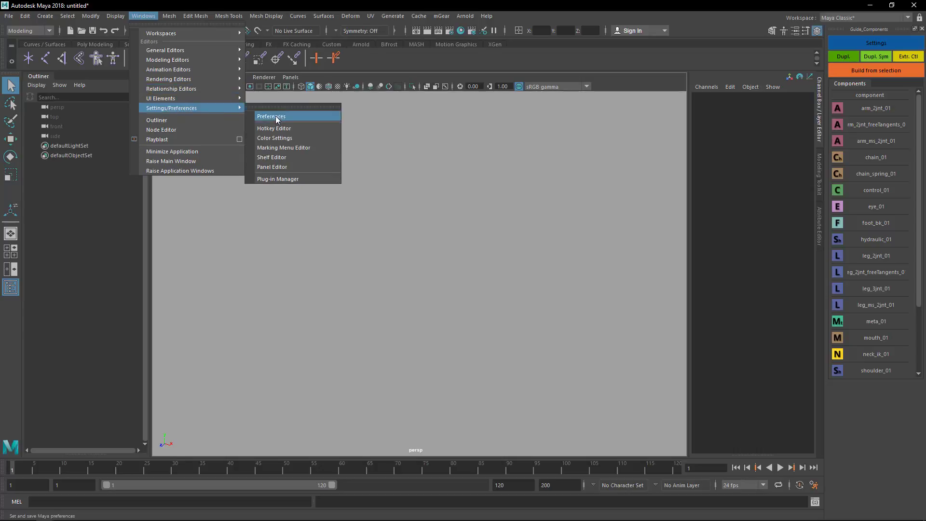
left_click(277, 128)
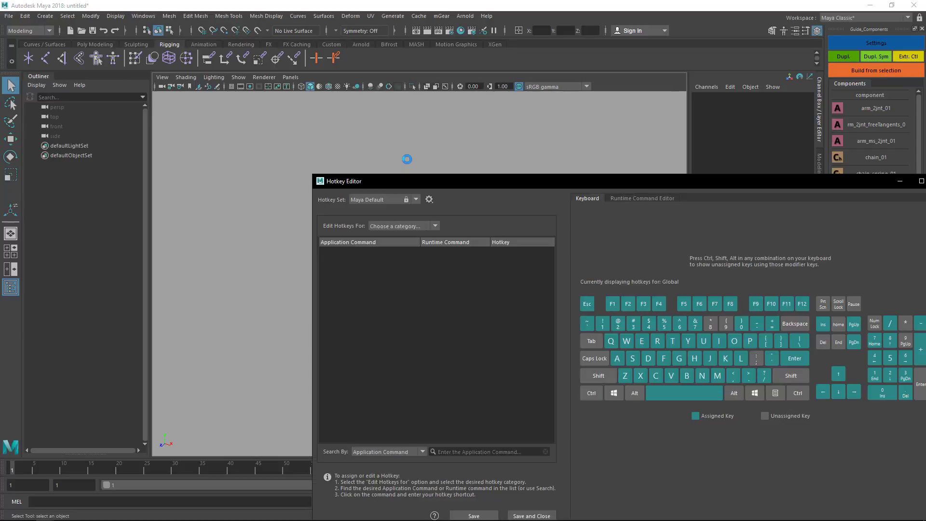
left_click_drag(462, 182, 401, 115)
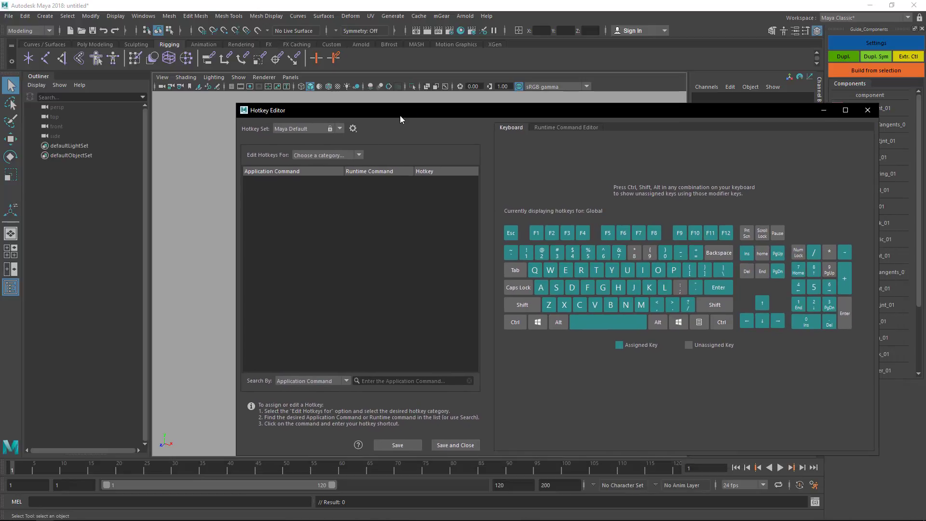
Step: Duplicate the Maya Default hotkey set under the name mgear_sample
left_click(337, 129)
left_click(389, 140)
left_click(355, 130)
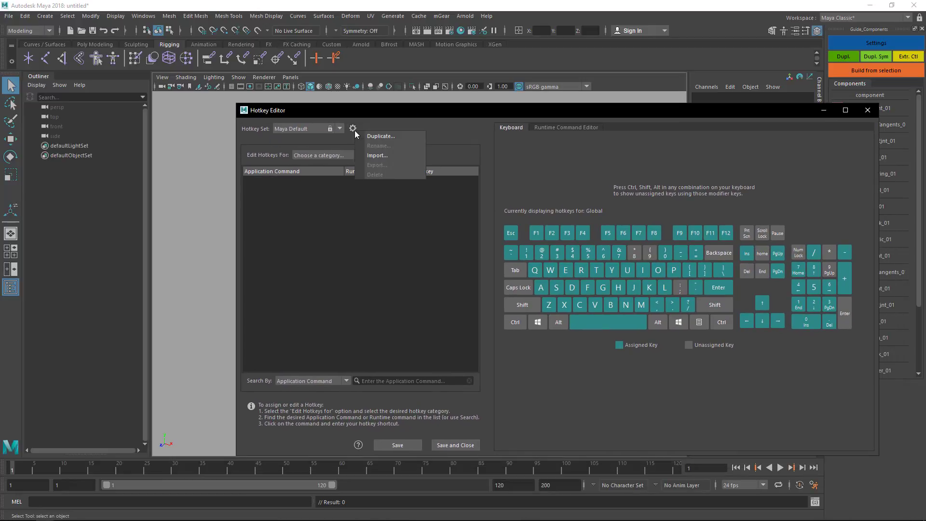
left_click(389, 137)
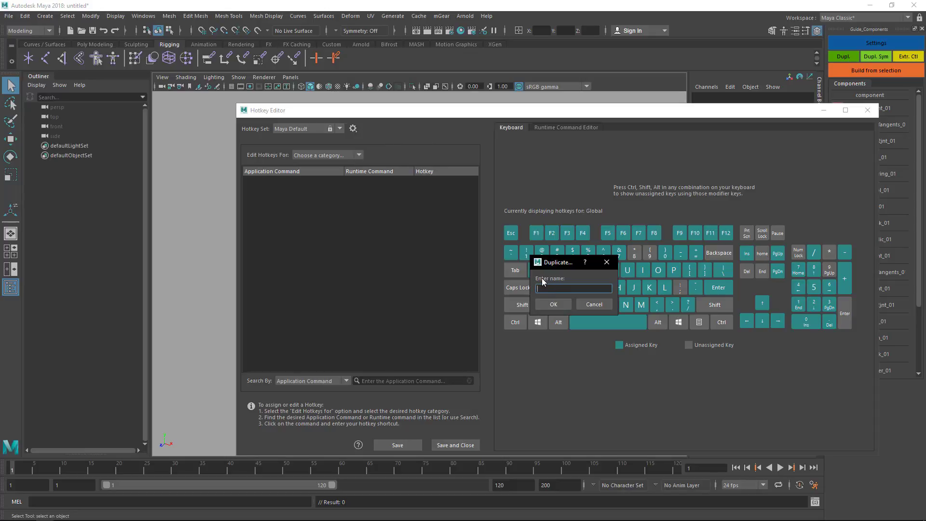
type("mgear_sample")
left_click(554, 305)
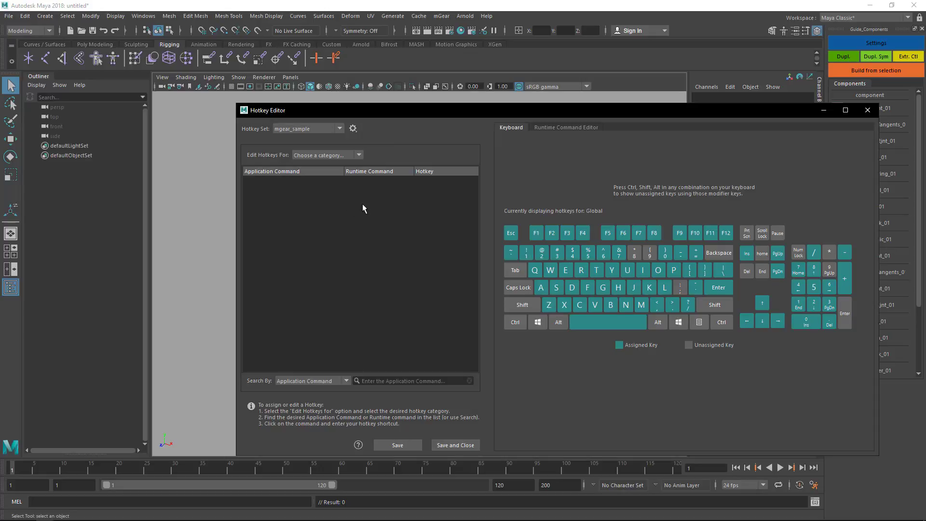
Step: Show the Custom Scripts hotkey category and expand its mGear group to review the available commands
left_click(297, 131)
left_click(294, 151)
left_click(340, 155)
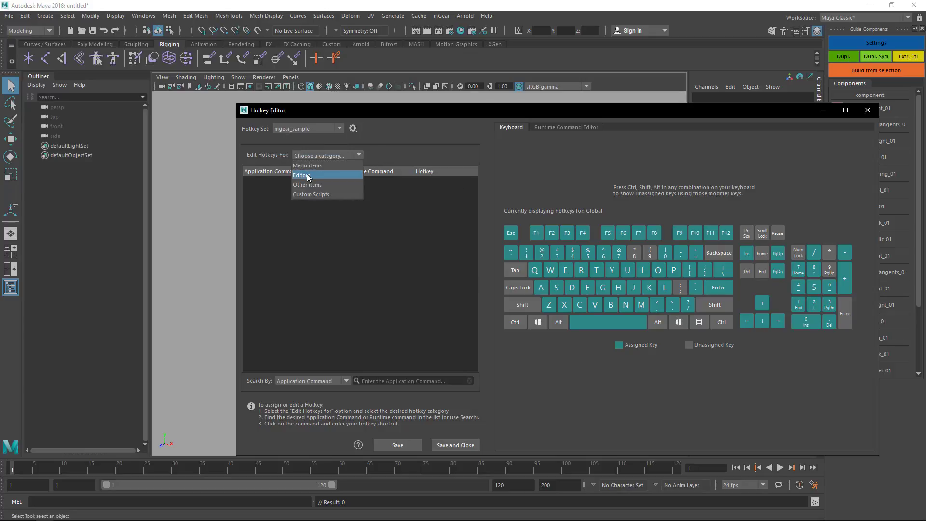
left_click(314, 198)
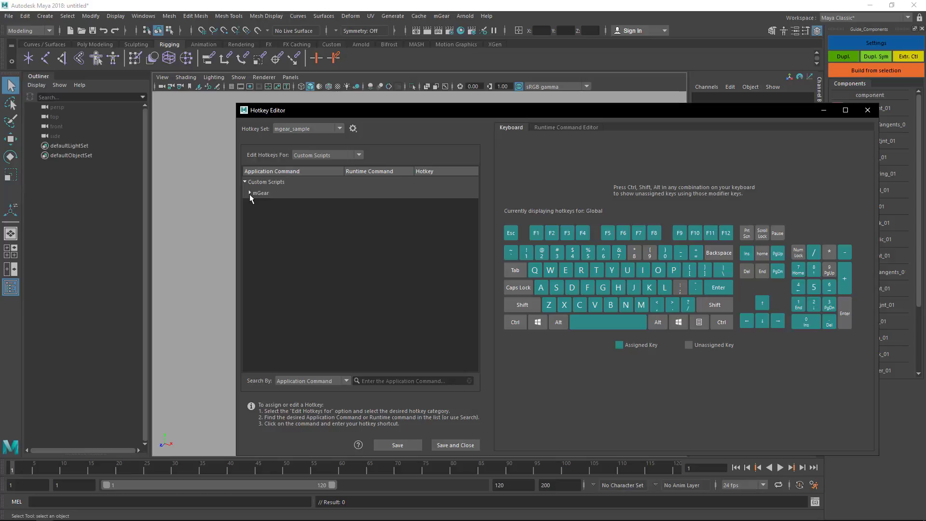
left_click(250, 193)
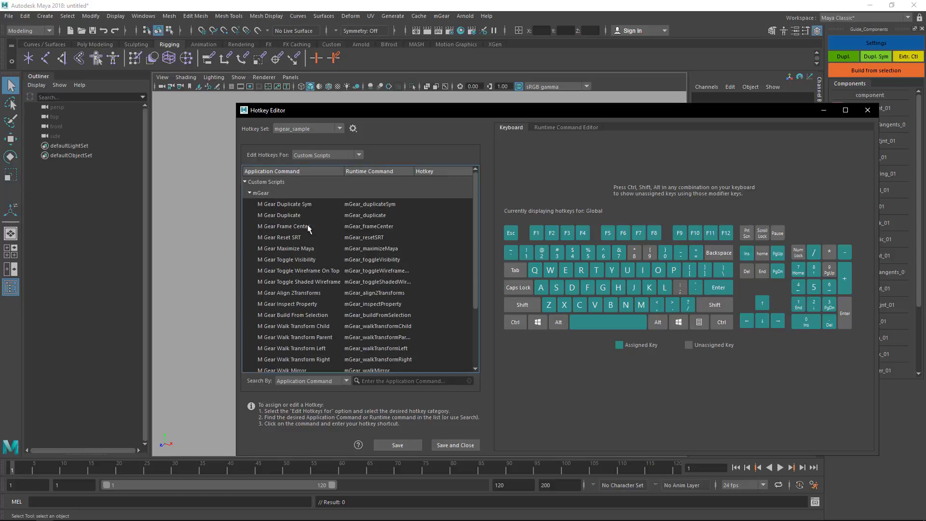
left_click_drag(435, 115, 379, 66)
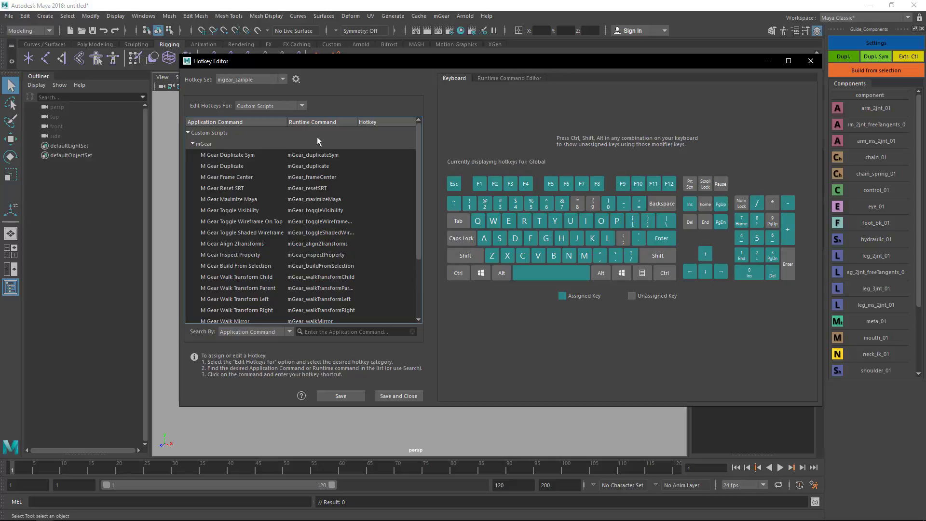
scroll(326, 215, "down", 3)
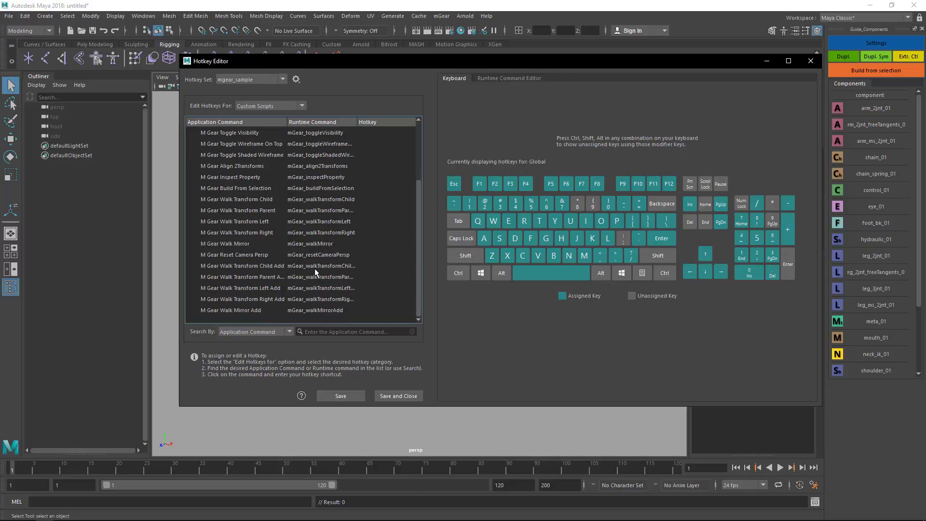
scroll(315, 269, "up", 3)
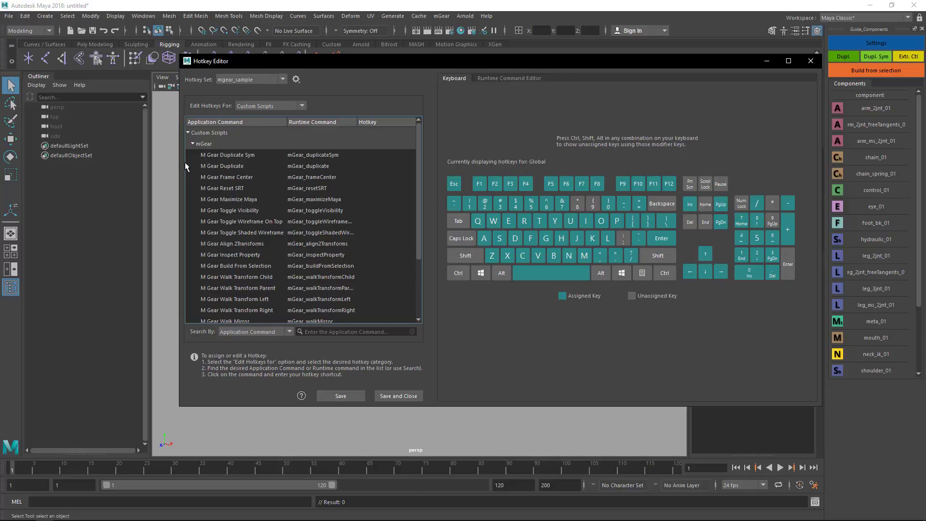
Step: Assign Shift+D to the M Gear Duplicate Sym command, overriding the existing Duplicate With Transform assignment
left_click(251, 155)
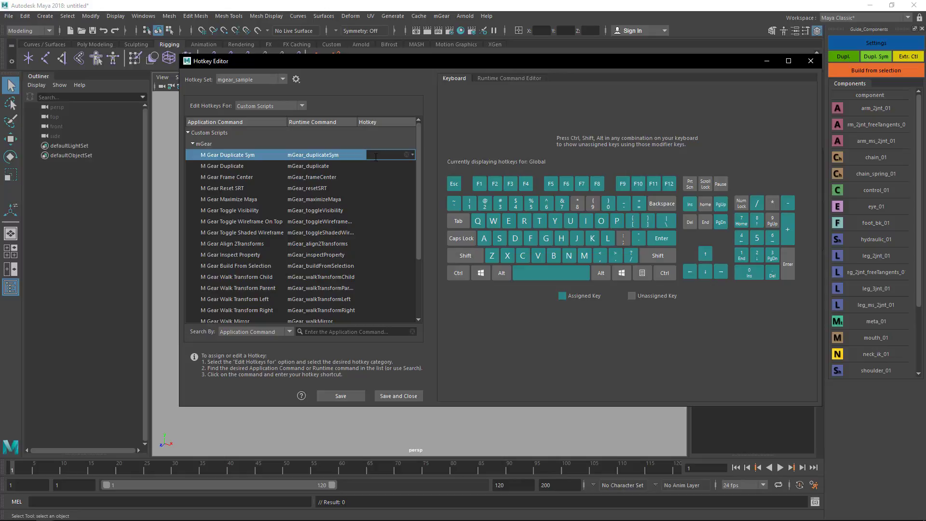
key("shift+d")
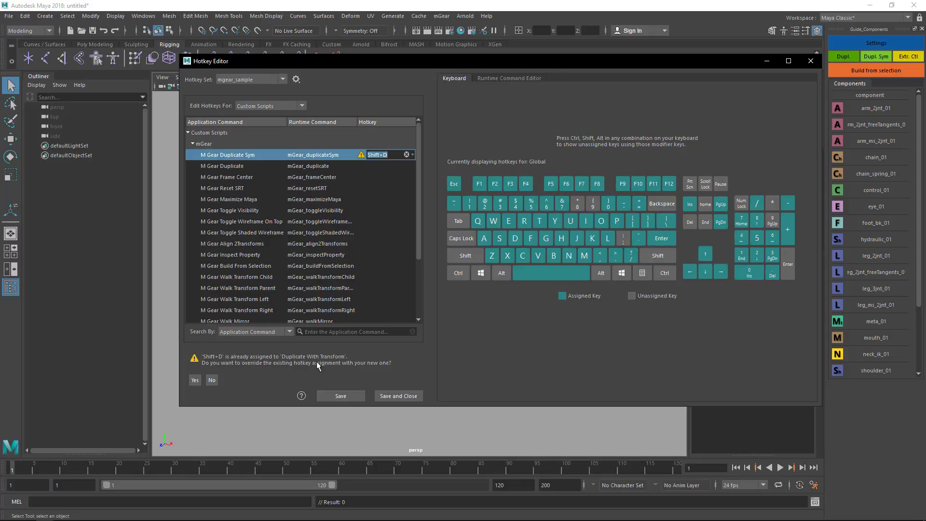
left_click(196, 381)
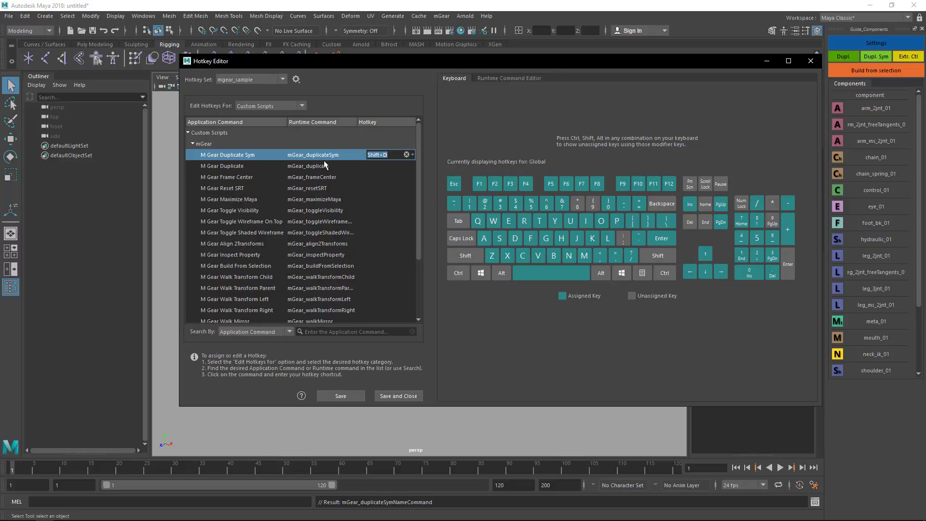
Step: Assign Ctrl+D to the M Gear Duplicate command, overriding the existing Duplicate assignment
left_click(376, 166)
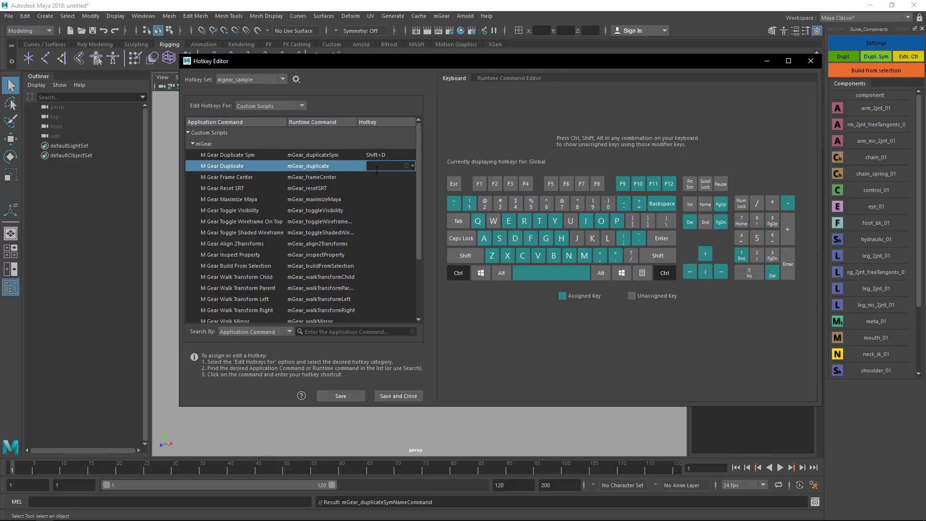
key("ctrl+d")
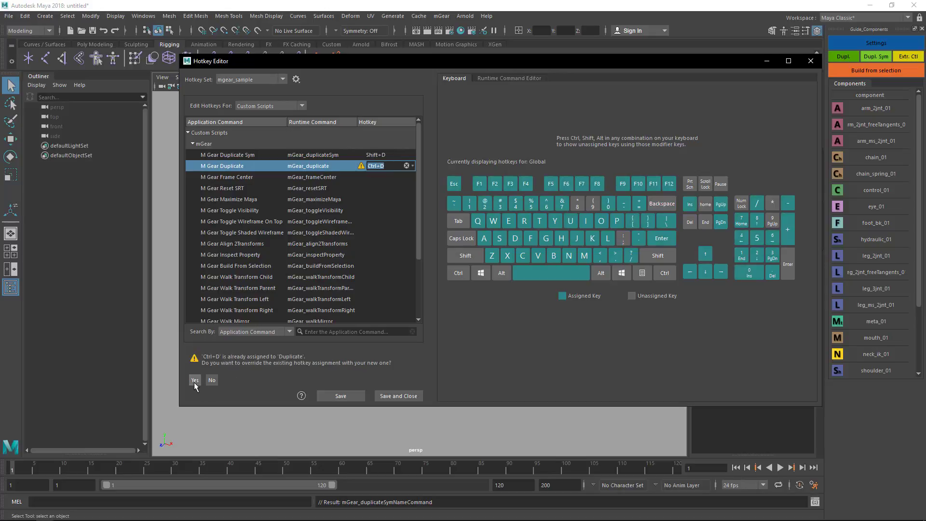
left_click(195, 381)
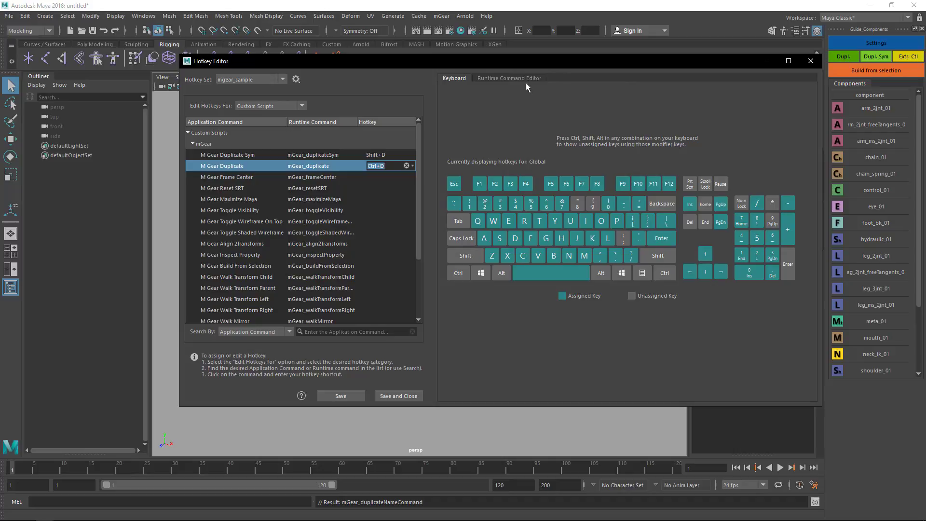
Step: Examine the mGear_duplicate script in the Runtime Command Editor, including its mesh face condition and comp_type attribute check
left_click(513, 78)
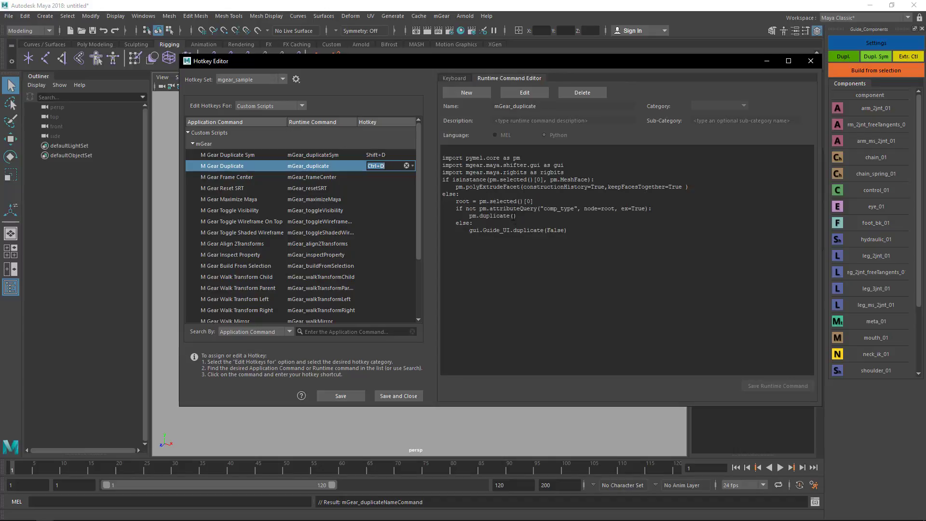
left_click_drag(443, 180, 594, 179)
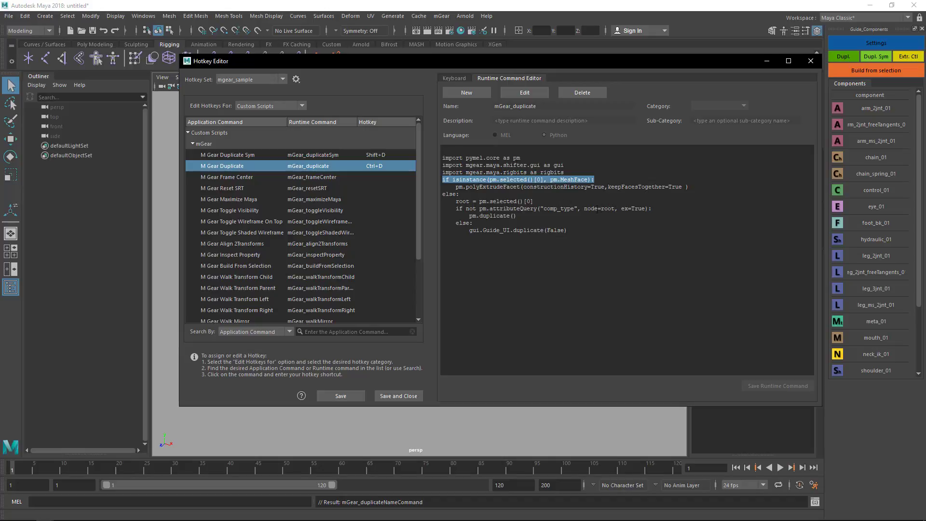
left_click_drag(696, 187, 442, 179)
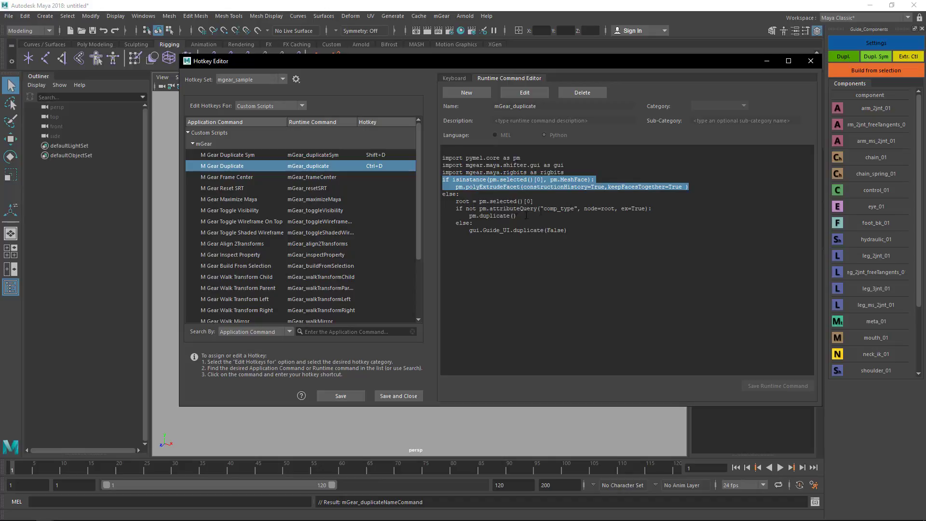
double_click(558, 208)
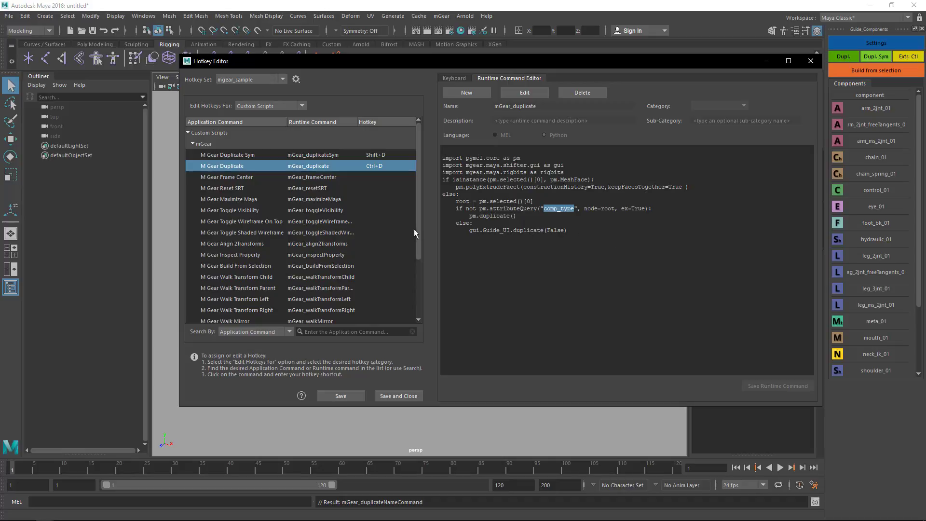
Step: Examine the scripts of the M Gear Frame Center and Reset SRT commands and locate Maya's own Reset Transformations command
left_click(306, 179)
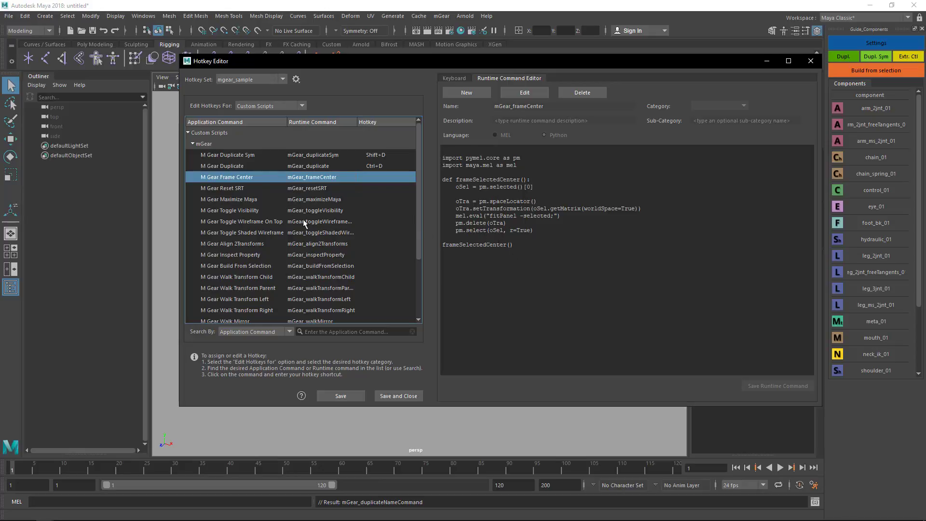
left_click(305, 189)
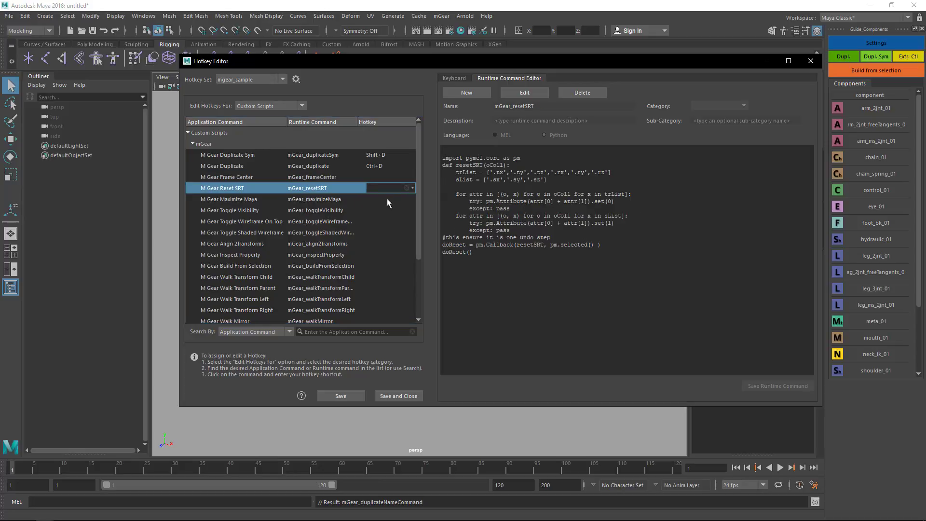
left_click(88, 16)
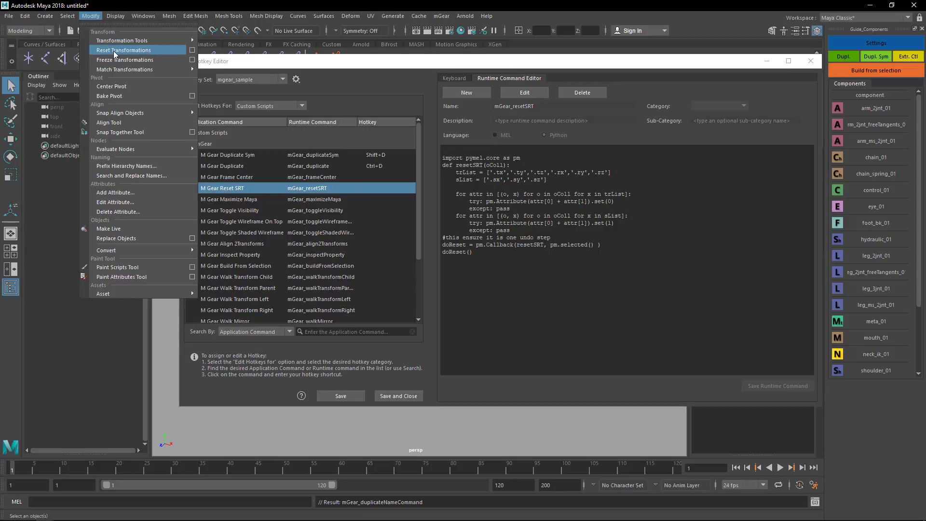
left_click(222, 14)
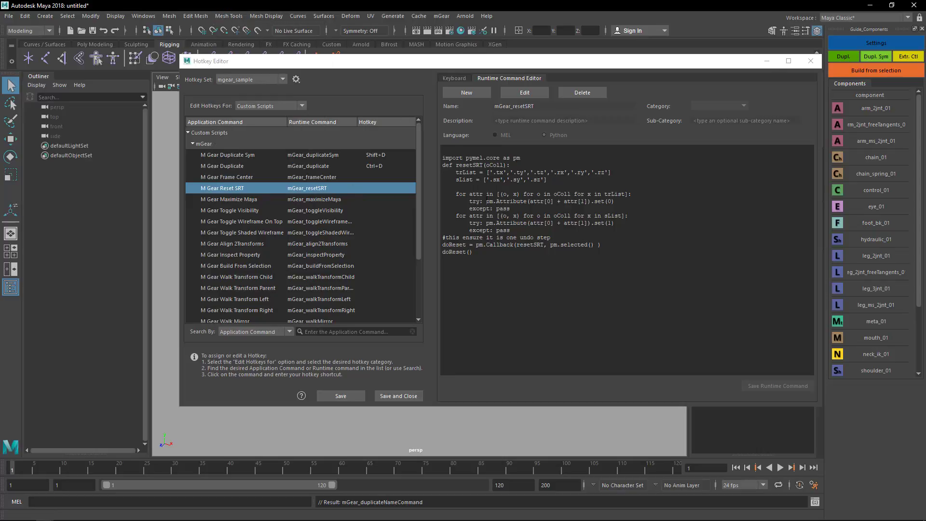
Step: Assign Ctrl+Shift+R to the M Gear Reset SRT command
left_click(375, 191)
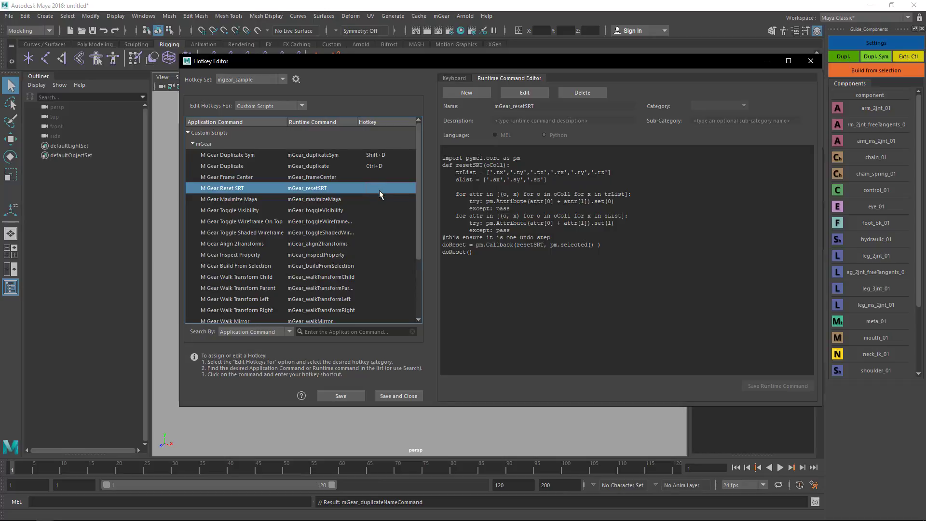
left_click(380, 188)
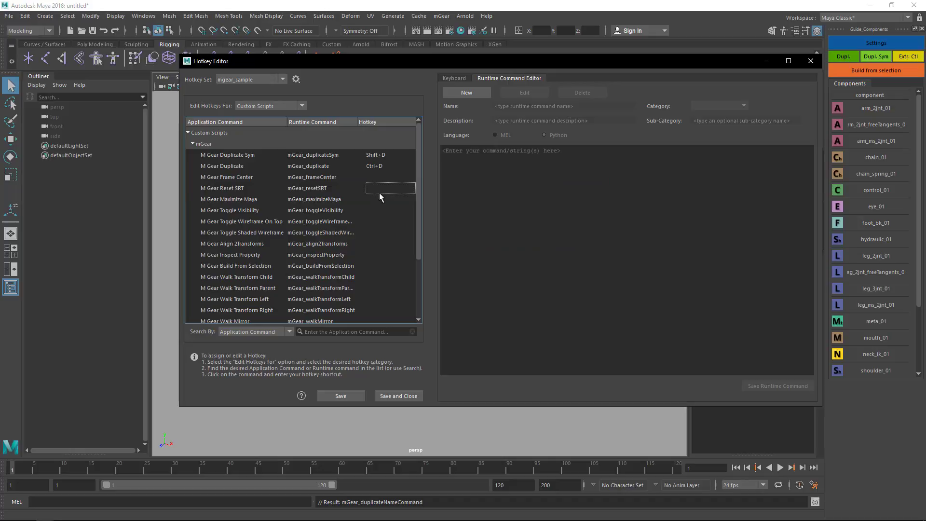
key("Escape")
key("Up")
left_click(379, 189)
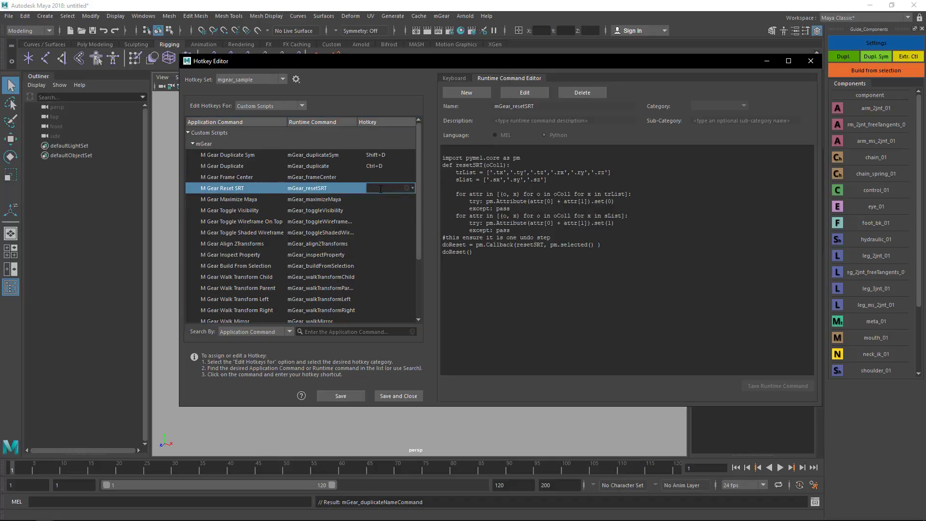
key("ctrl+shift+r")
Step: Assign F11 to the M Gear Maximize Maya command, overriding the existing Select Facet Mask assignment, and display the M Gear Toggle Visibility script
left_click(380, 201)
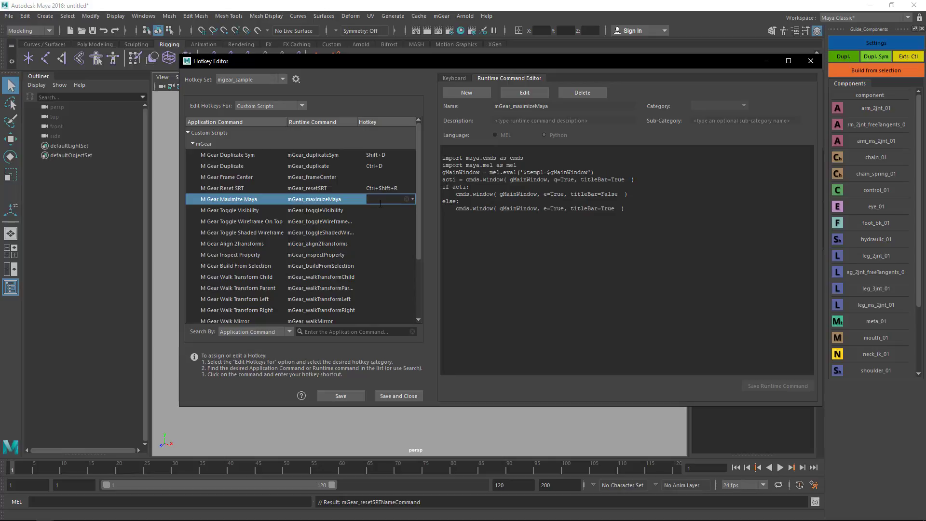
key("F11")
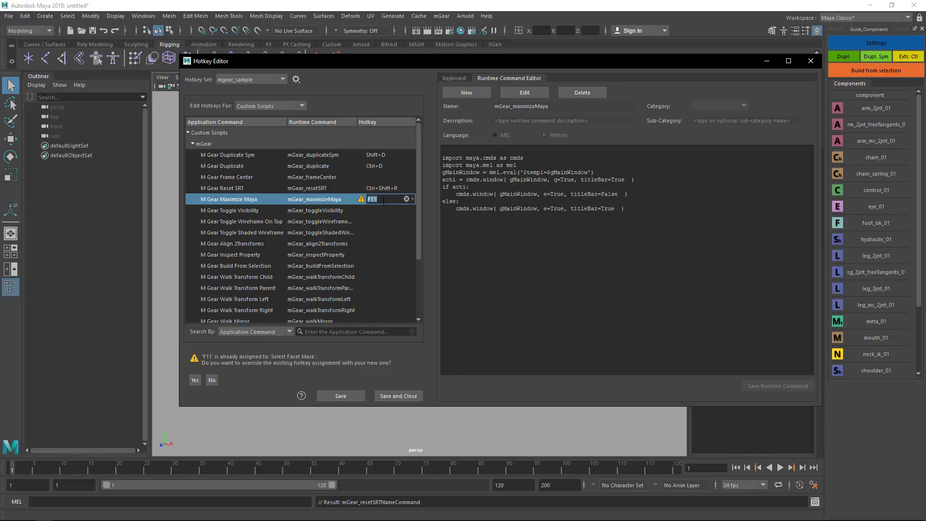
left_click(346, 211)
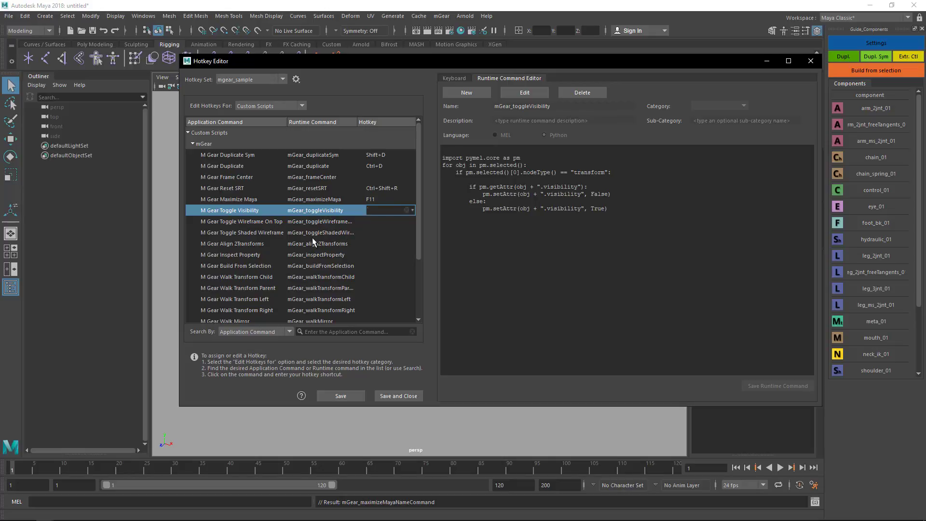
Step: Assign 2 to M Gear Toggle Wireframe On Top and 1 to M Gear Toggle Shaded Wireframe, overriding the Medium and Low Quality Display assignments
left_click(364, 224)
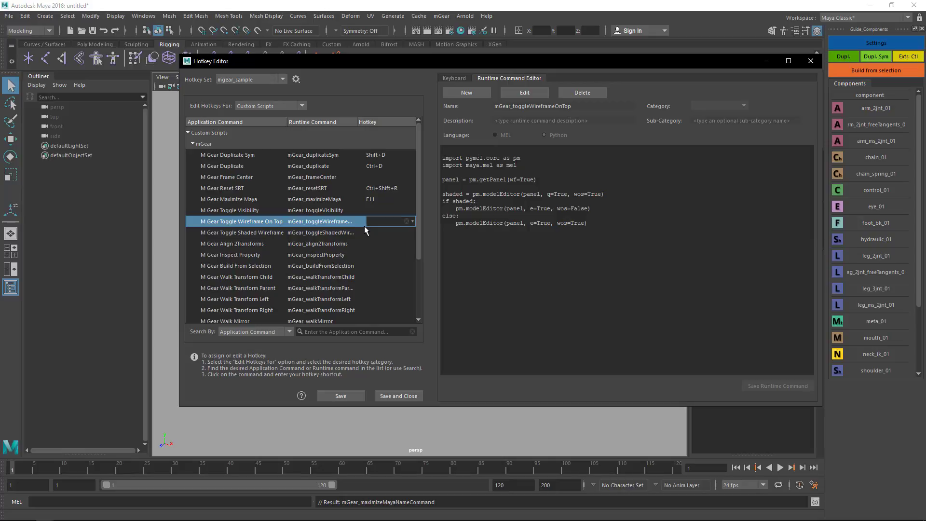
key("2")
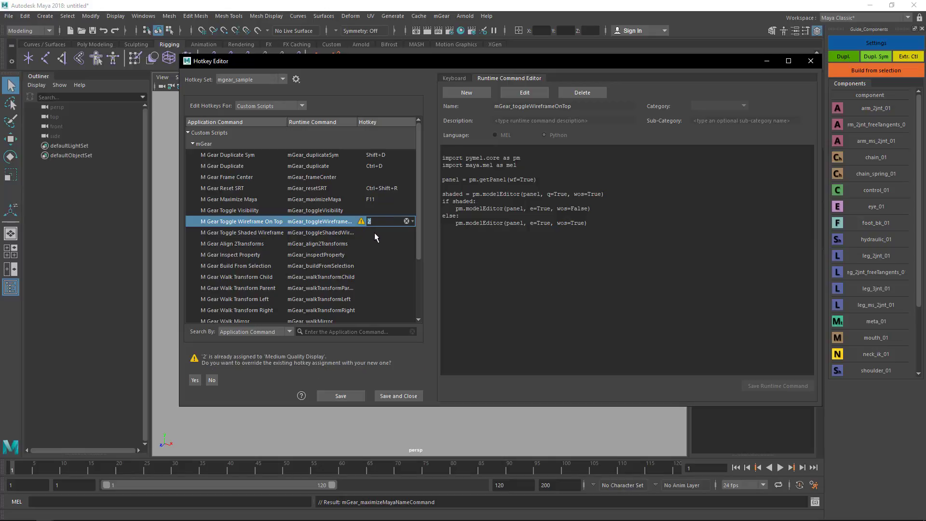
left_click(375, 233)
key("1")
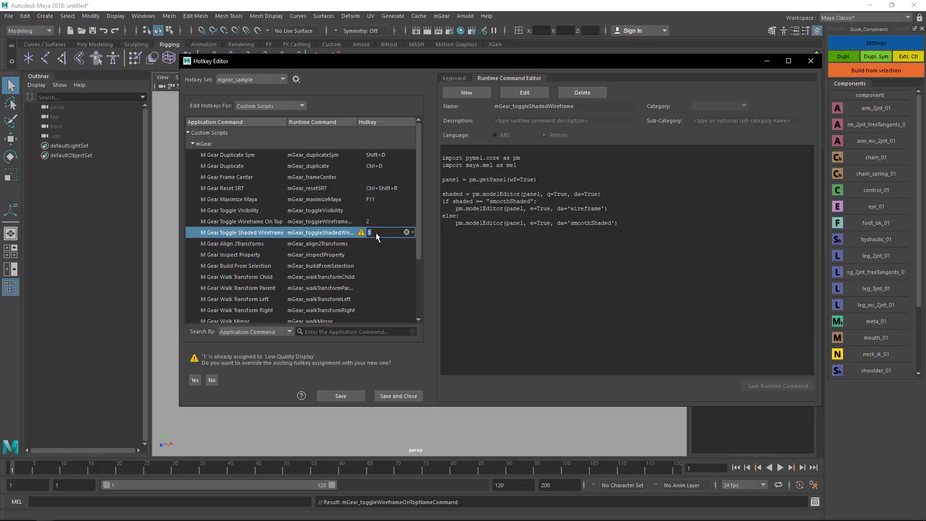
Step: Assign Alt+M to M Gear Align 2Transforms and 4 to M Gear Inspect Property, overriding the Full Hotbox Display and Display Wireframe assignments
left_click(375, 244)
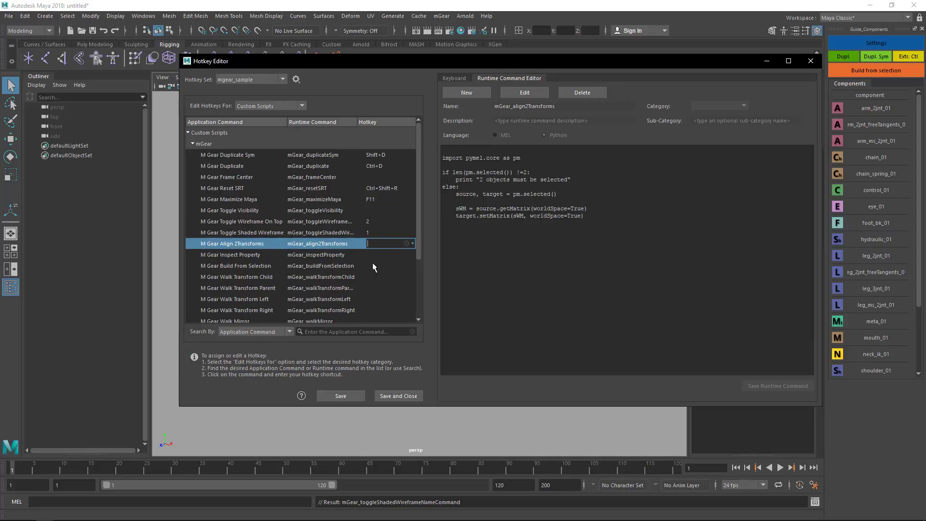
key("alt+m")
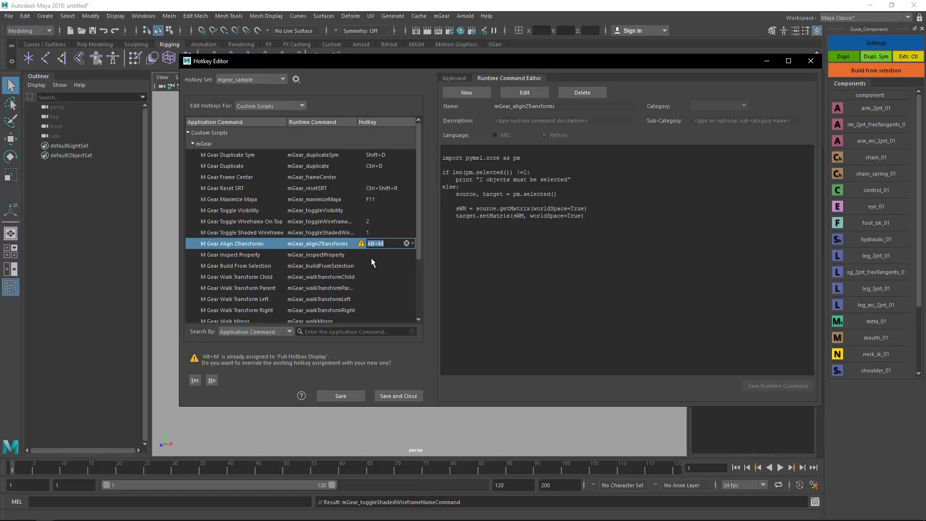
left_click(372, 254)
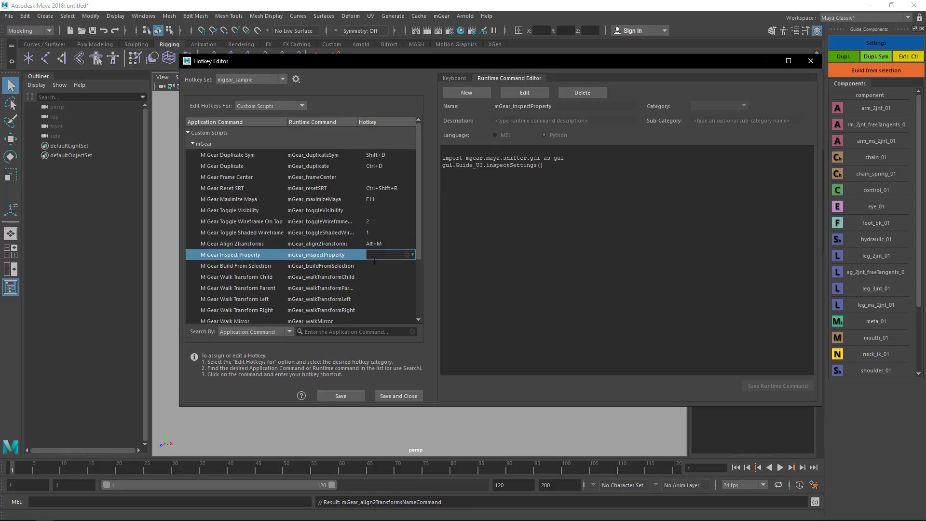
key("4")
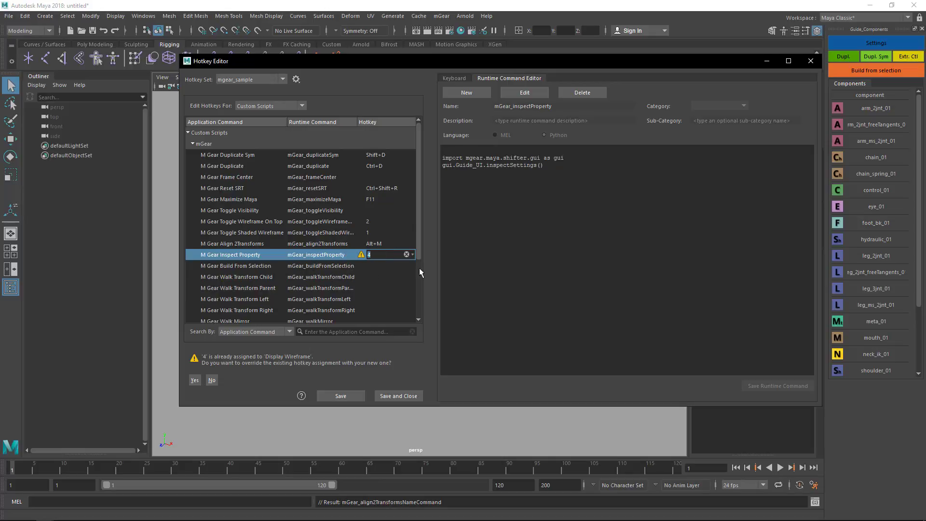
Step: Assign F7 to M Gear Build From Selection and Alt+R to M Gear Reset Camera Persp, overriding their existing assignments
left_click(386, 266)
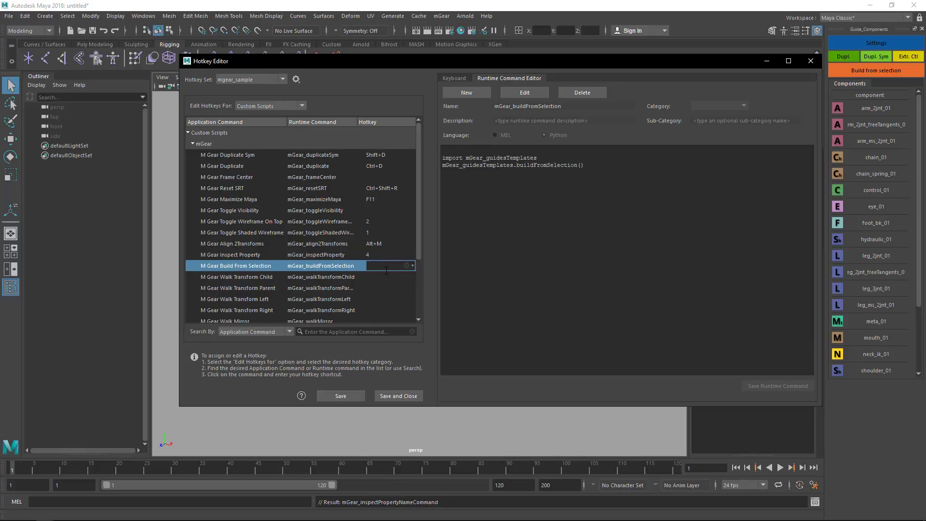
key("F7")
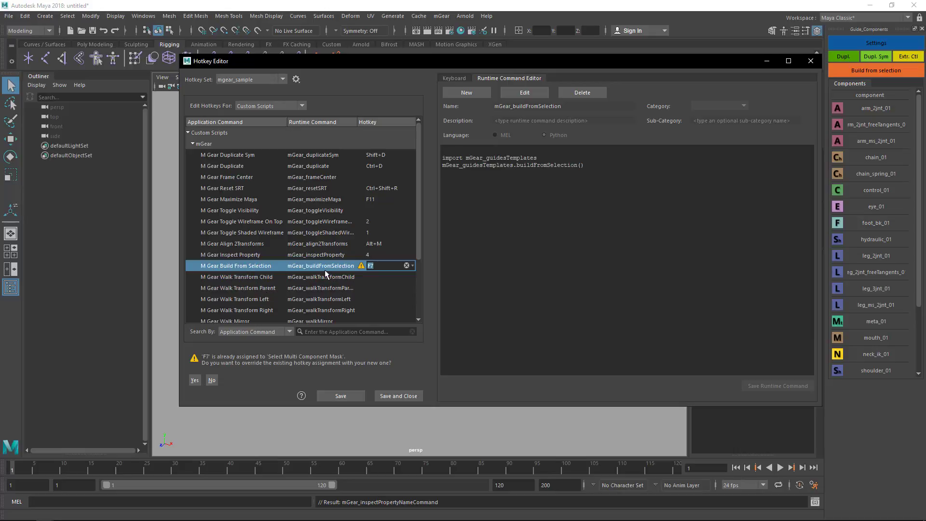
left_click_drag(420, 239, 418, 273)
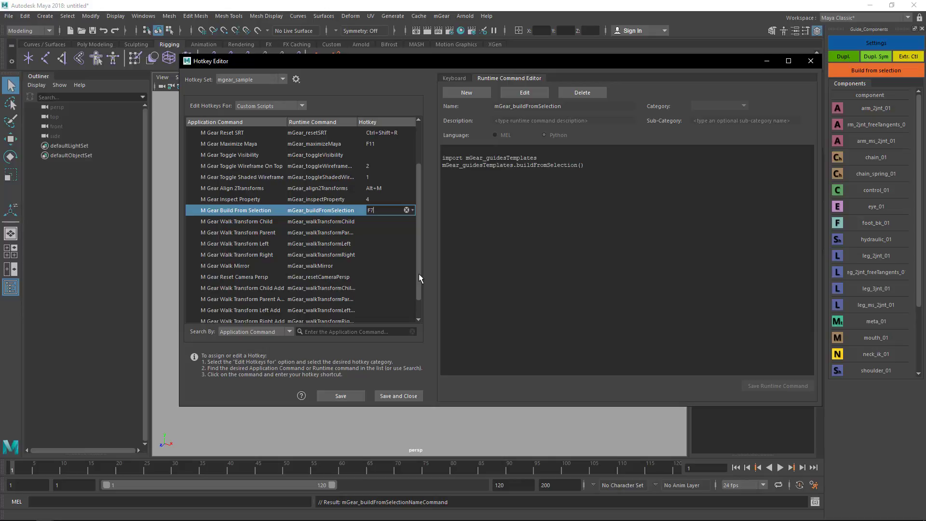
scroll(418, 277, "down", 1)
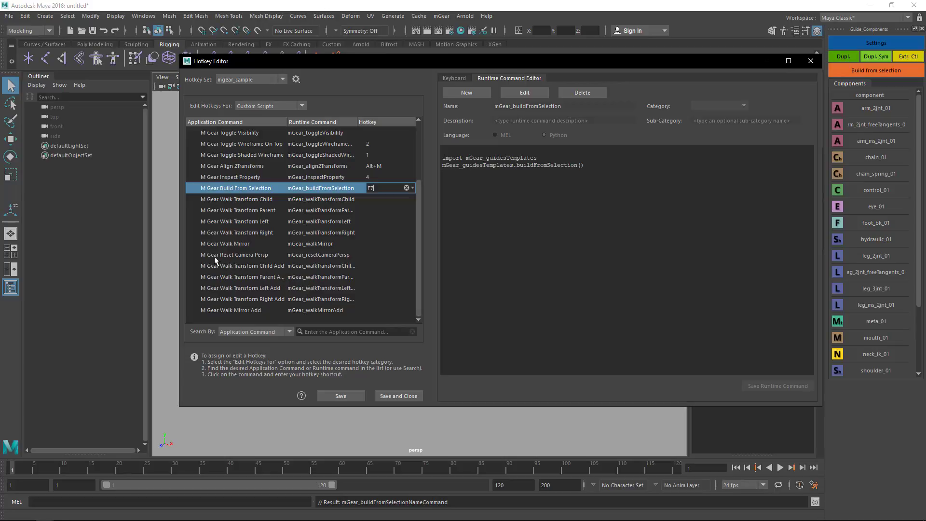
left_click(364, 257)
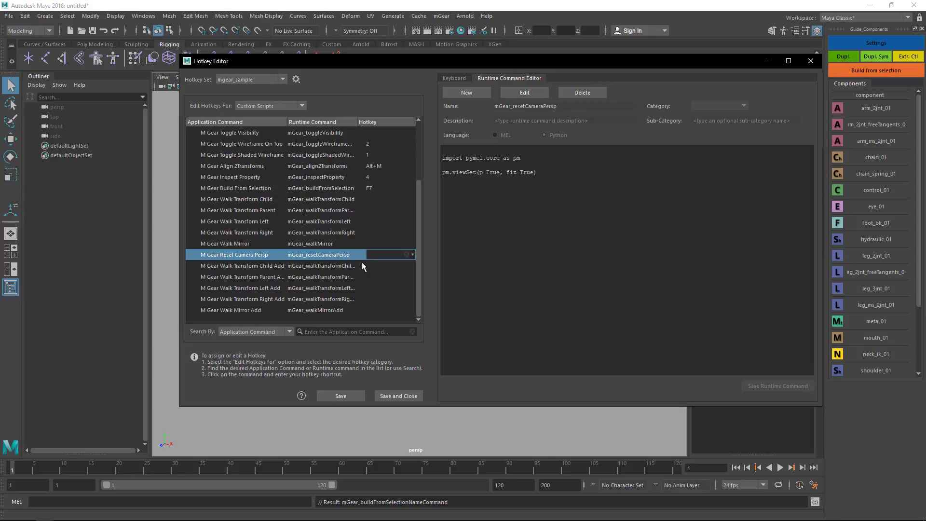
key("alt+r")
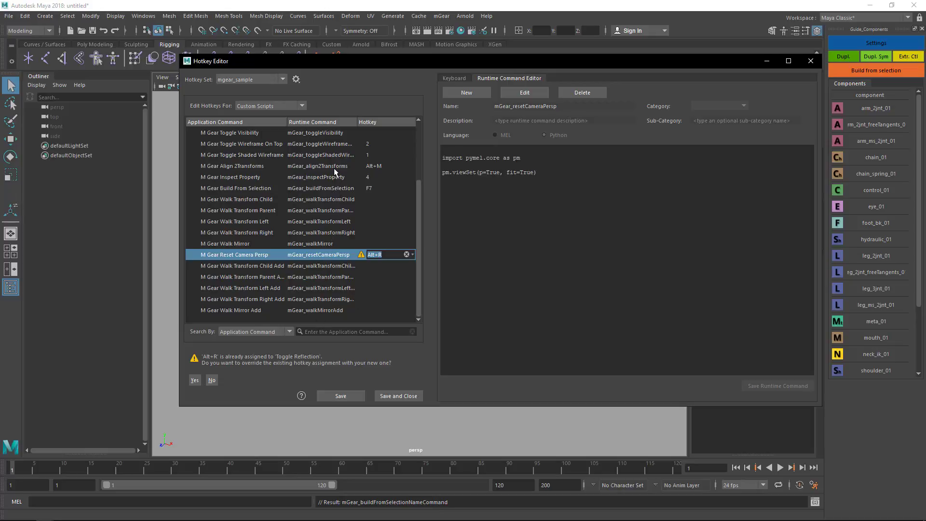
Step: Widen the Runtime Command column to read the full names of the mGear walk commands
left_click_drag(418, 208, 418, 192)
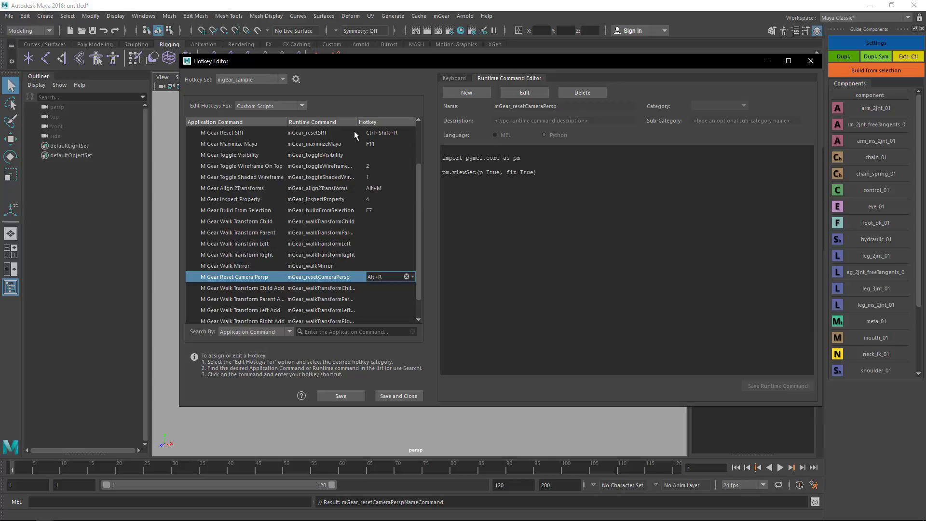
left_click_drag(357, 123, 386, 124)
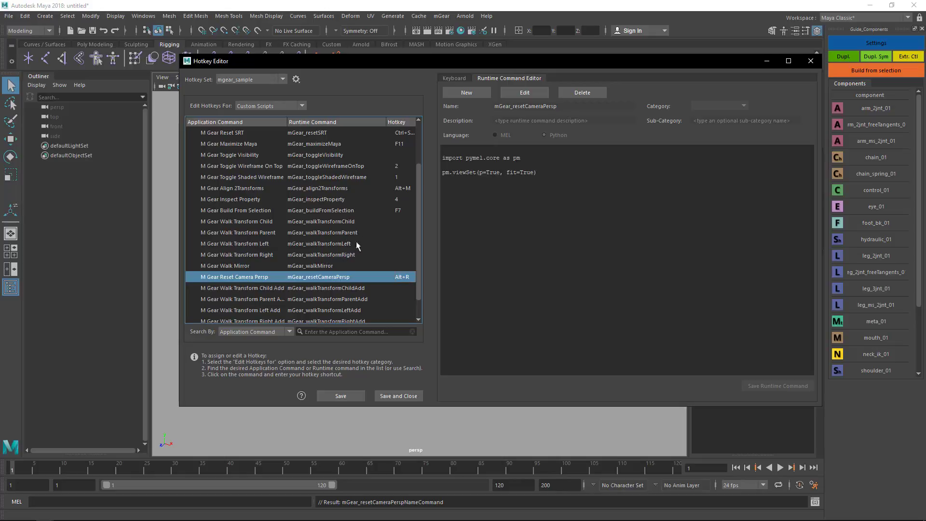
left_click_drag(419, 221, 421, 239)
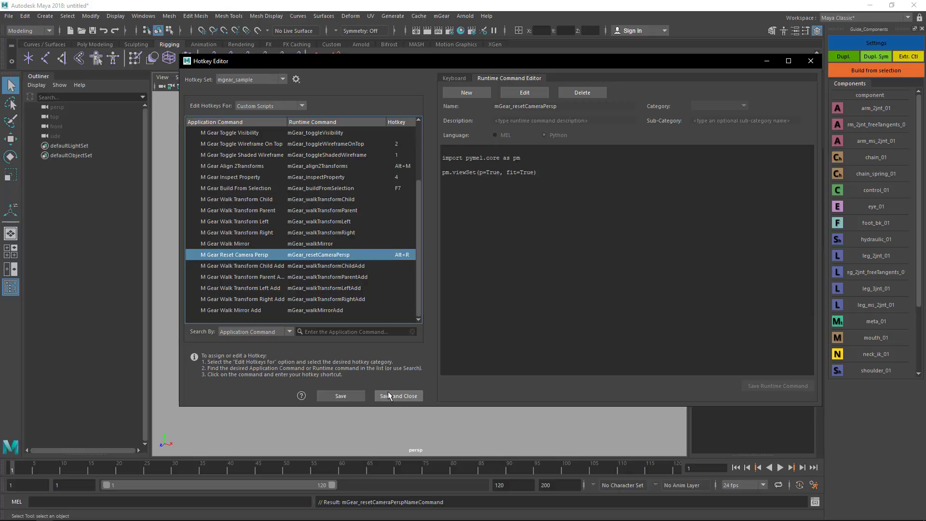
Step: Save the hotkey assignments in the mgear_sample set and close the Hotkey Editor
left_click(352, 397)
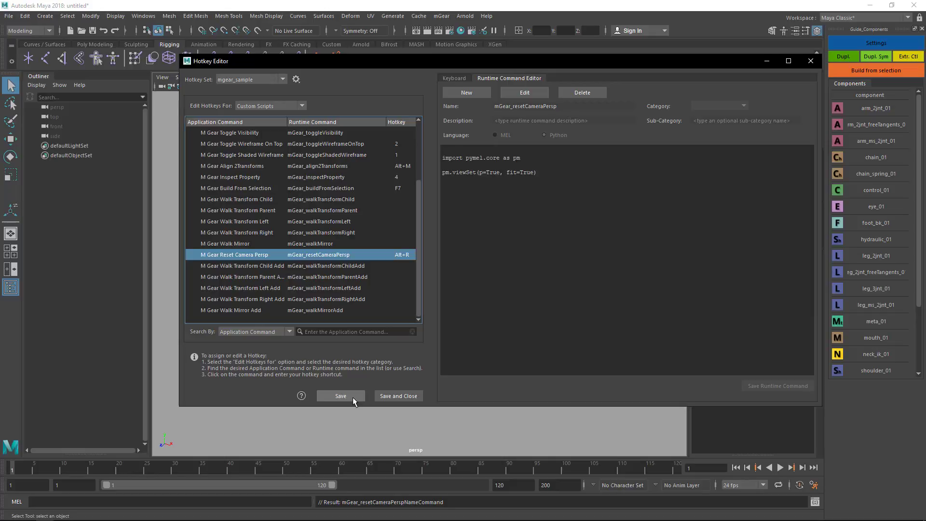
left_click(810, 62)
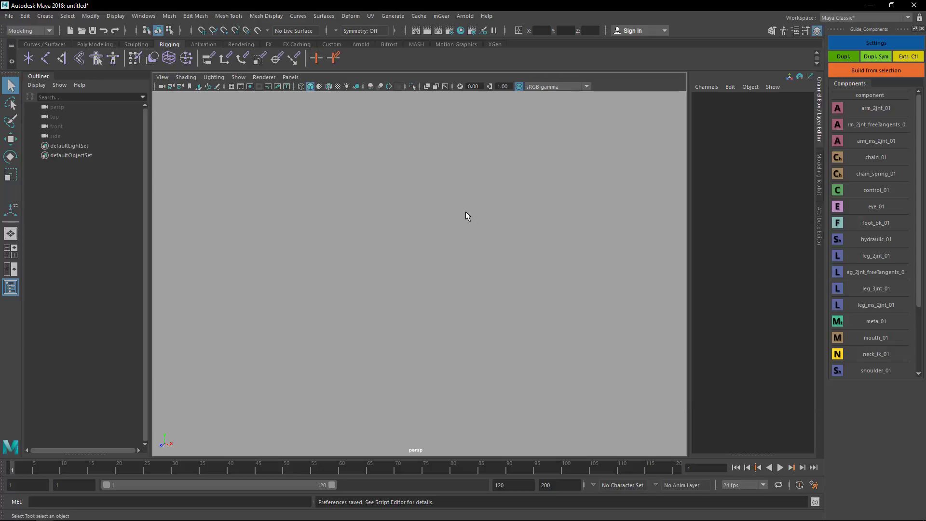